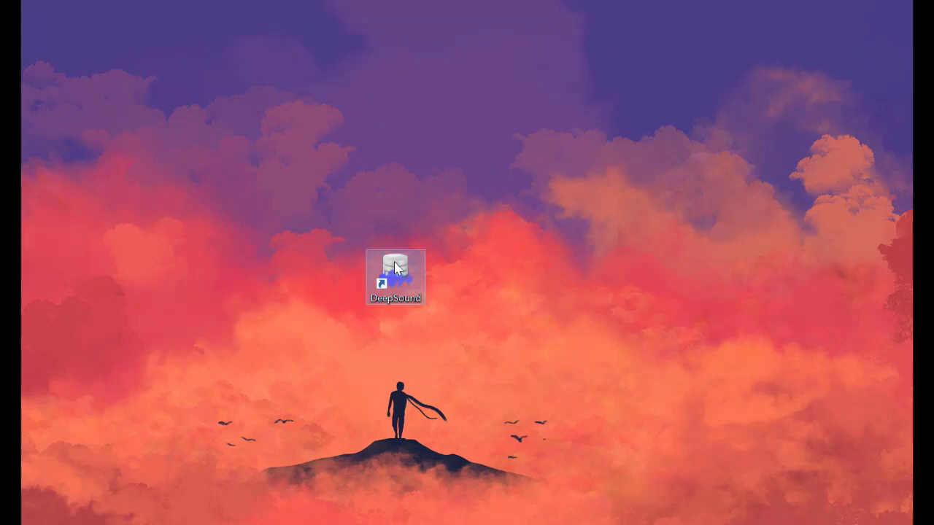
# Launch DeepSound 2.0 and browse the carrier-file dialog to the Downloads folder
pyautogui.doubleClick(394, 269)
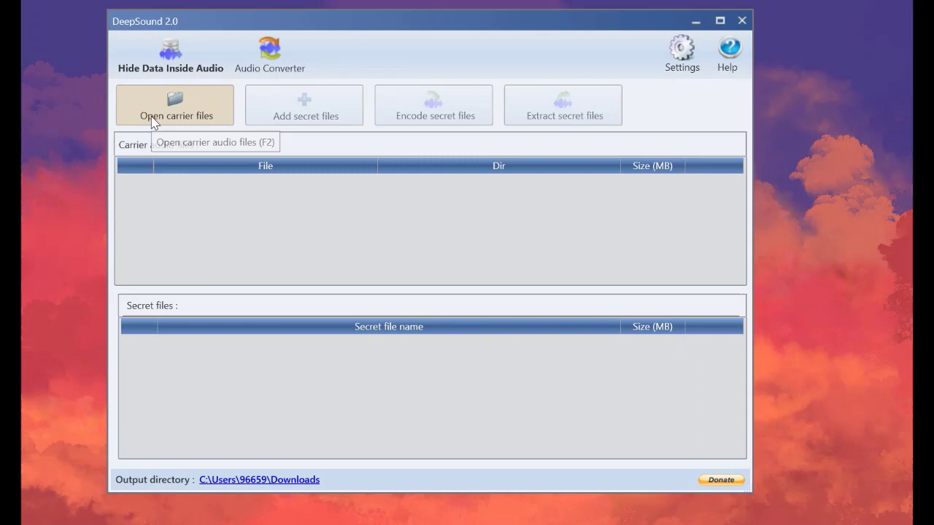
pyautogui.click(201, 115)
pyautogui.click(168, 208)
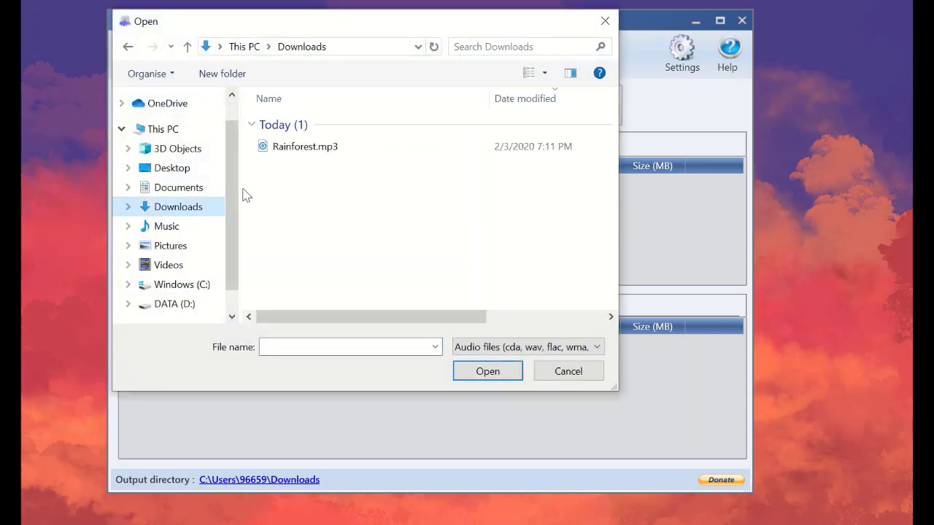
pyautogui.click(267, 192)
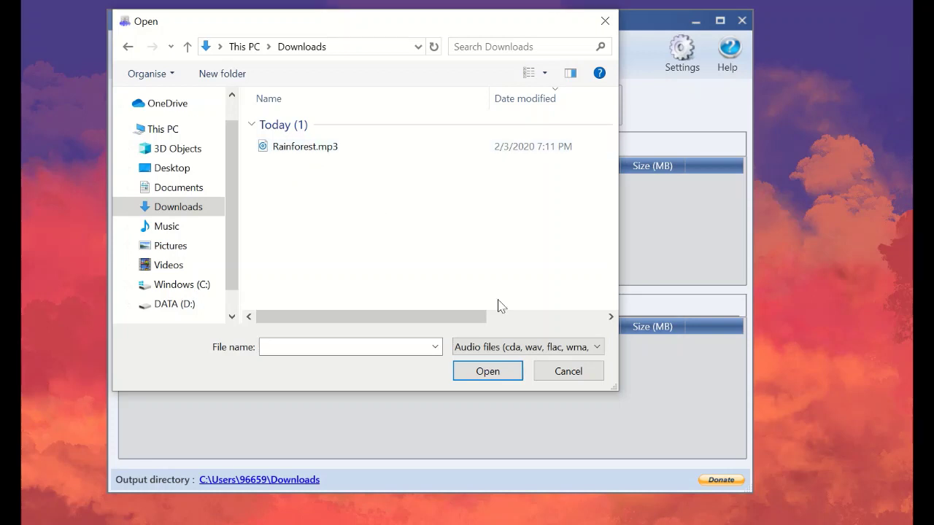
# Check the file-type filter without changing it and select Rainforest.mp3
pyautogui.click(465, 348)
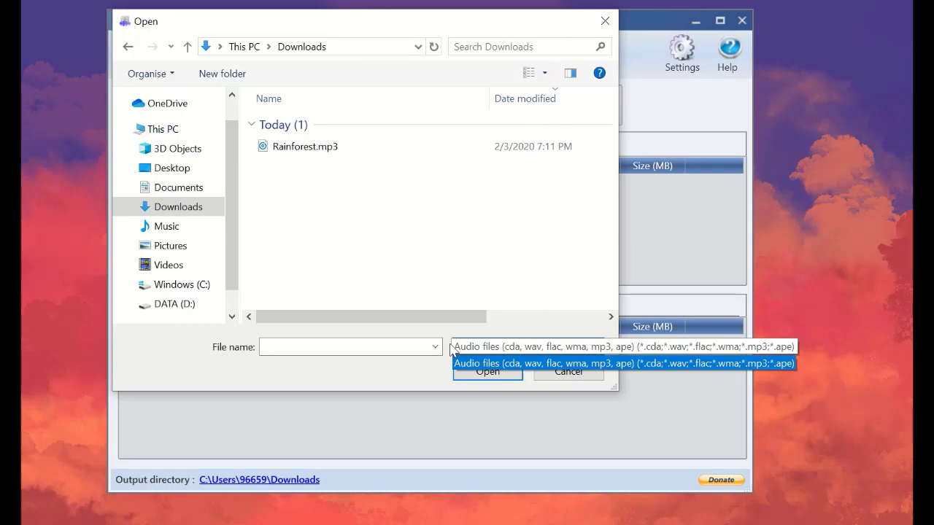
pyautogui.click(508, 348)
pyautogui.click(509, 348)
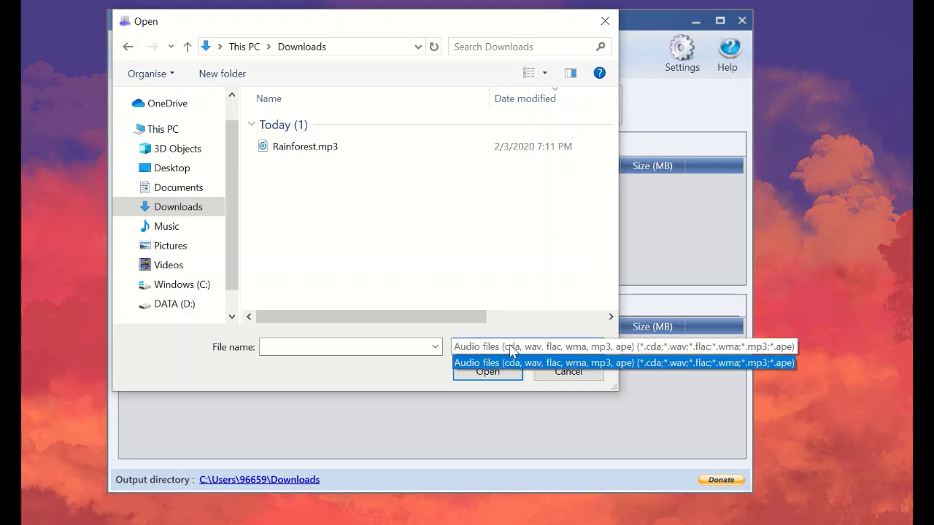
pyautogui.click(403, 268)
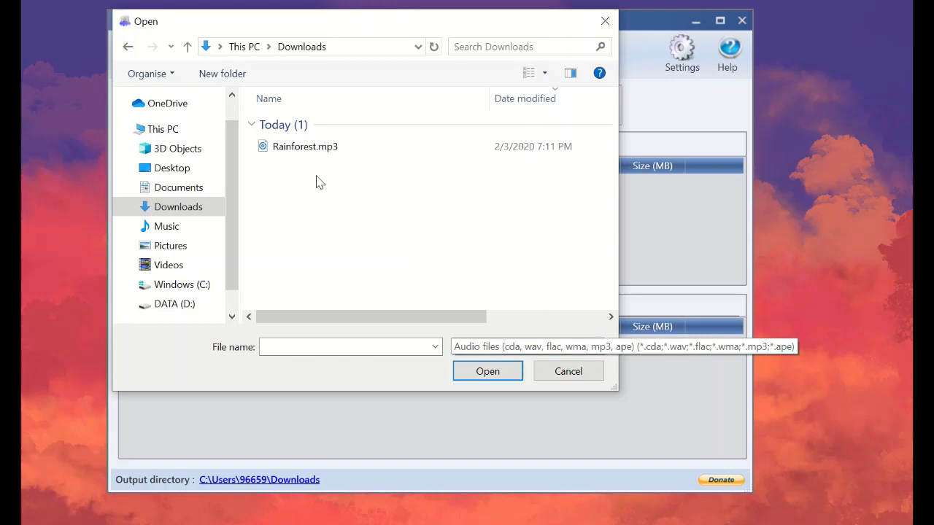
pyautogui.click(274, 147)
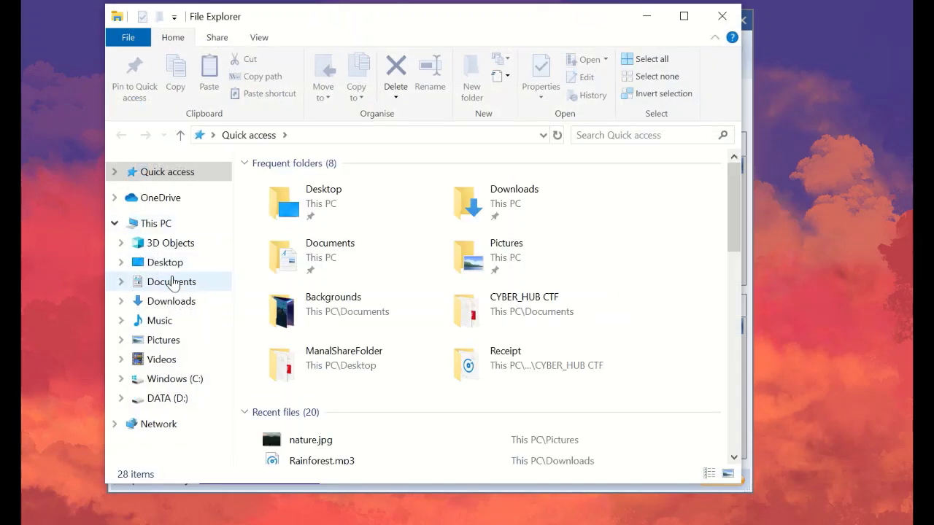
# Preview Rainforest.mp3 from Downloads in Groove Music, skipping ahead, then close the player and deselect it
pyautogui.click(175, 301)
pyautogui.doubleClick(271, 191)
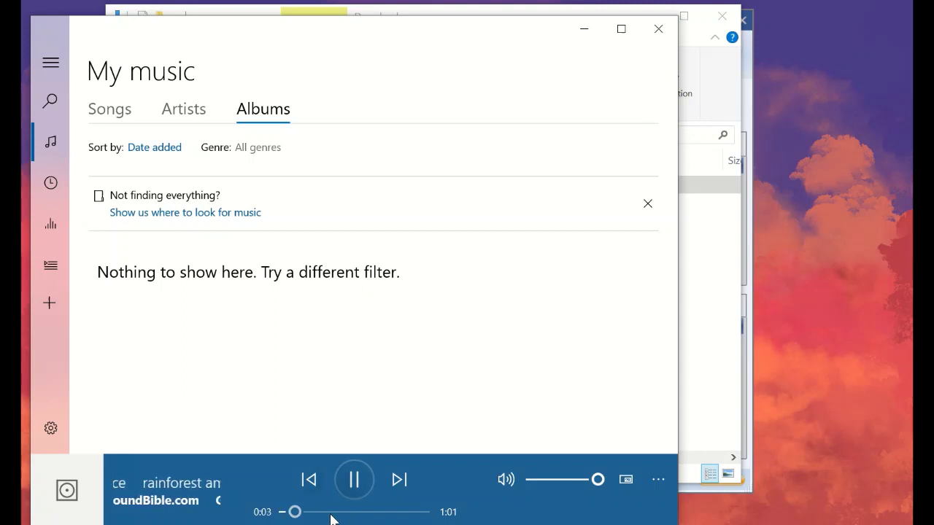
pyautogui.click(329, 516)
pyautogui.click(373, 513)
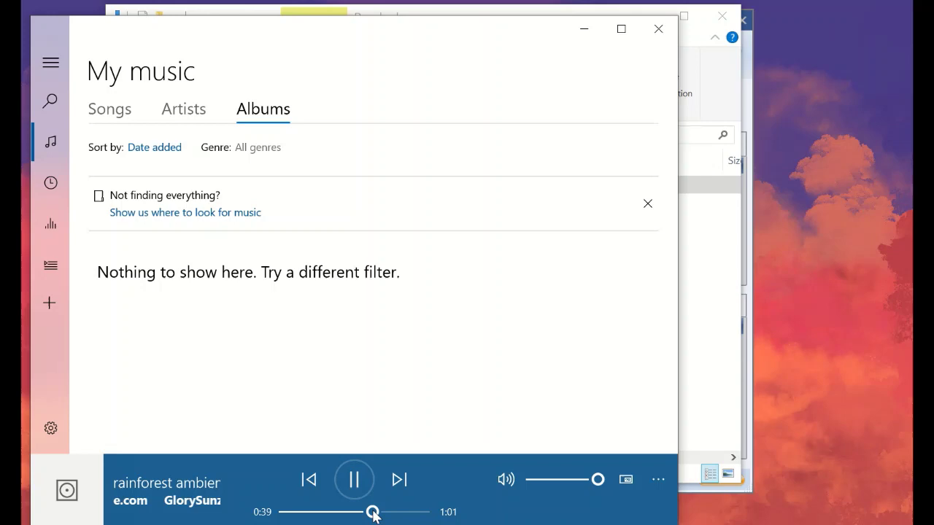
pyautogui.click(658, 30)
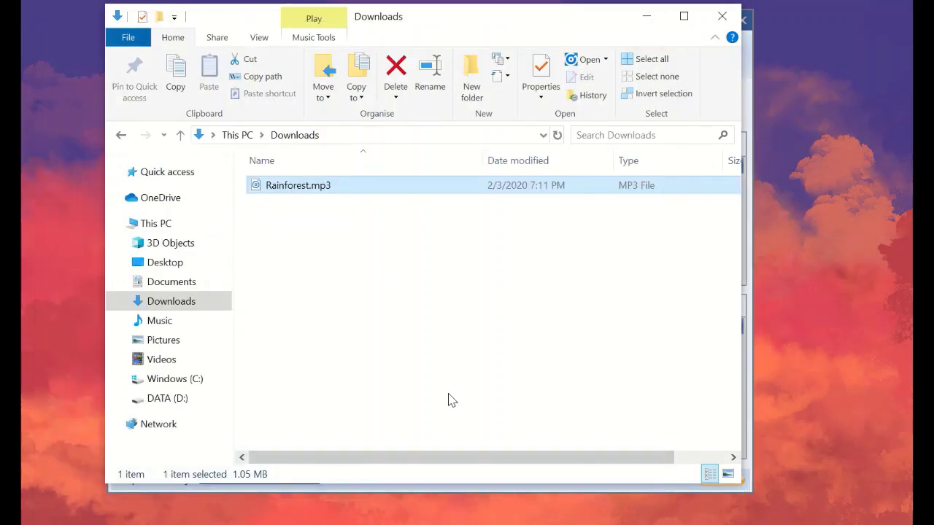
pyautogui.click(448, 400)
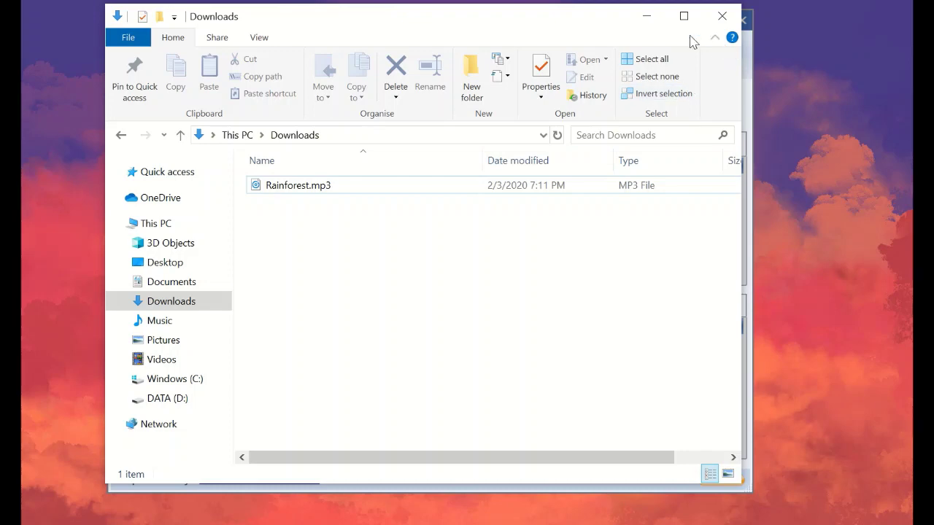
# Load Rainforest.mp3 as the carrier and add nature.jpg from Pictures as the secret file
pyautogui.click(647, 16)
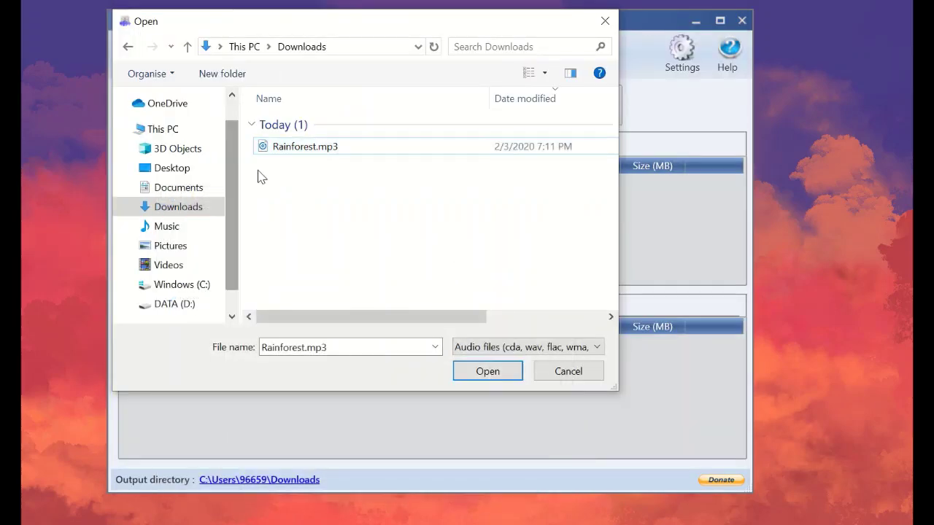
pyautogui.doubleClick(284, 153)
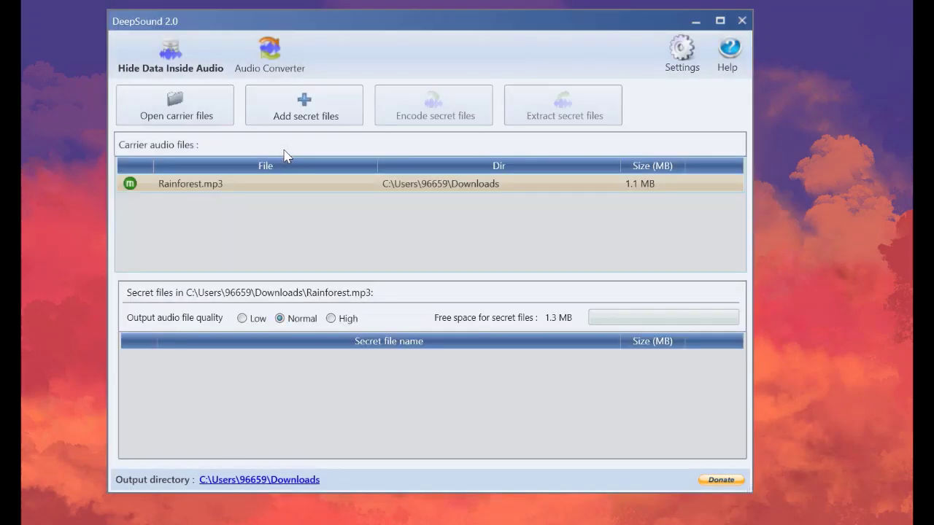
pyautogui.click(326, 122)
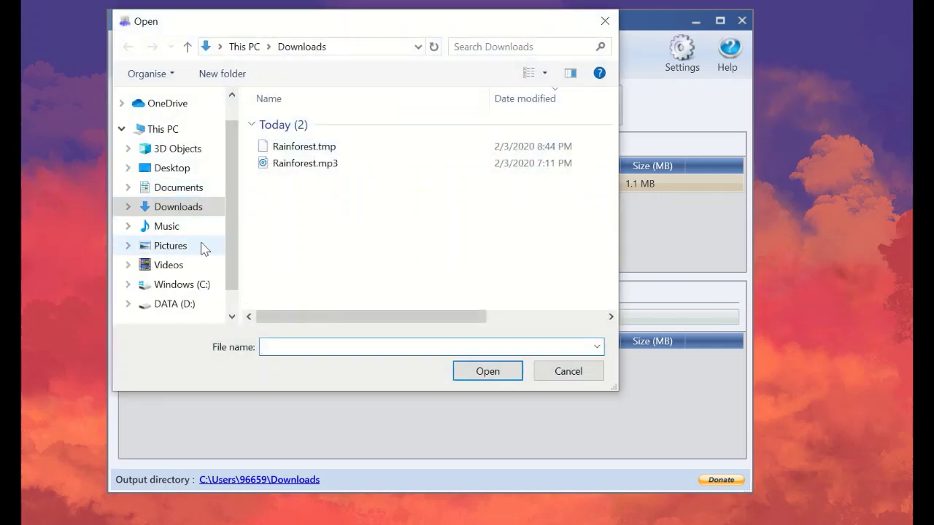
pyautogui.click(204, 249)
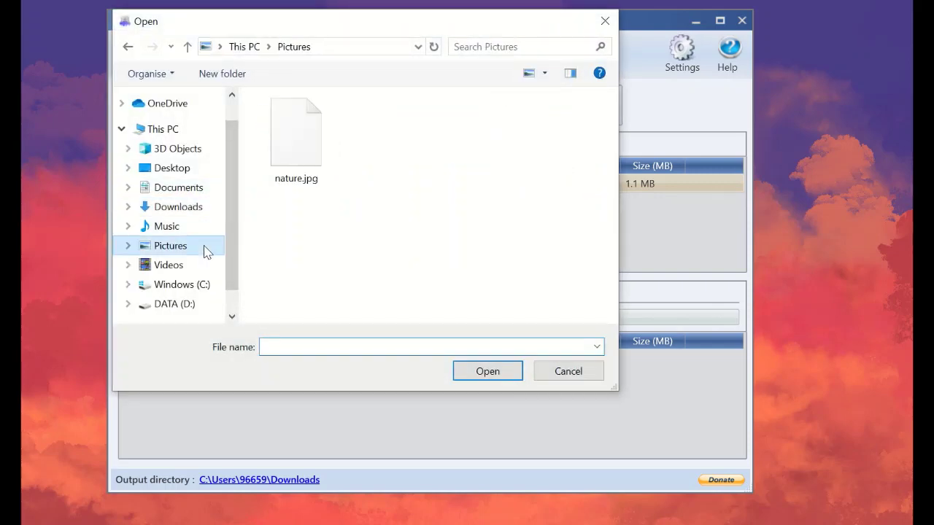
pyautogui.doubleClick(272, 179)
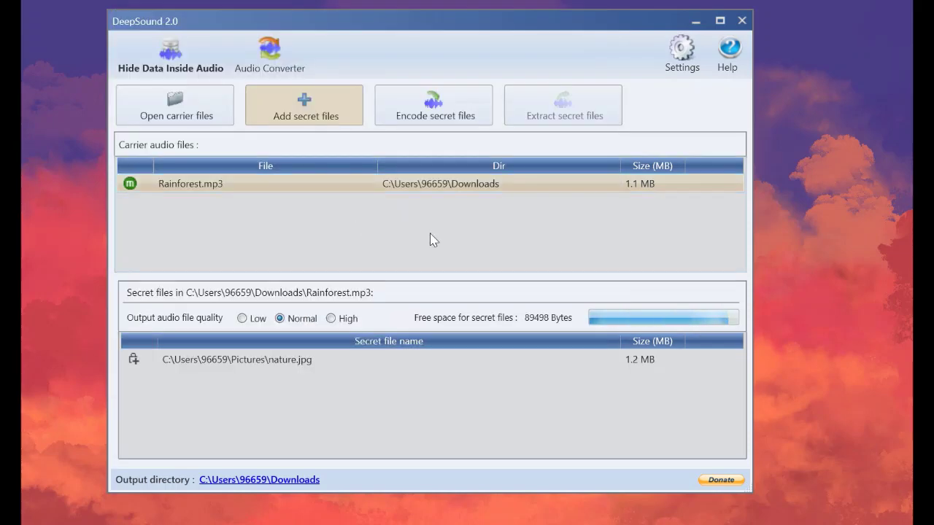
# Encode nature.jpg into Rainforest(1).wav with AES 256 encryption and a password
pyautogui.click(452, 126)
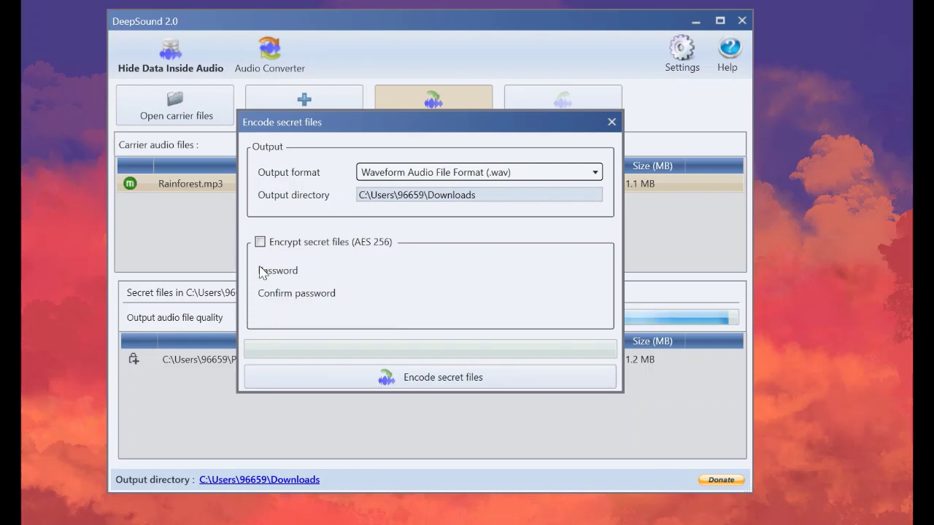
pyautogui.click(273, 246)
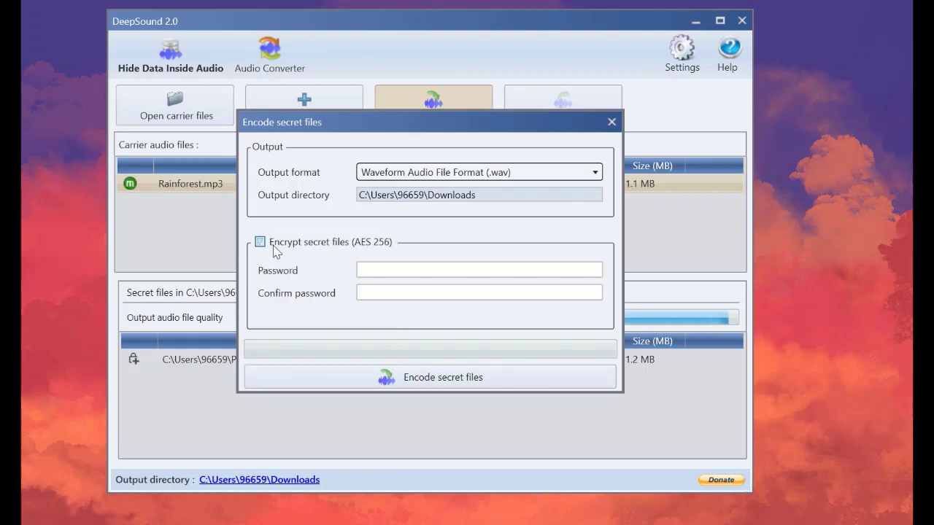
pyautogui.click(388, 271)
pyautogui.write('123')
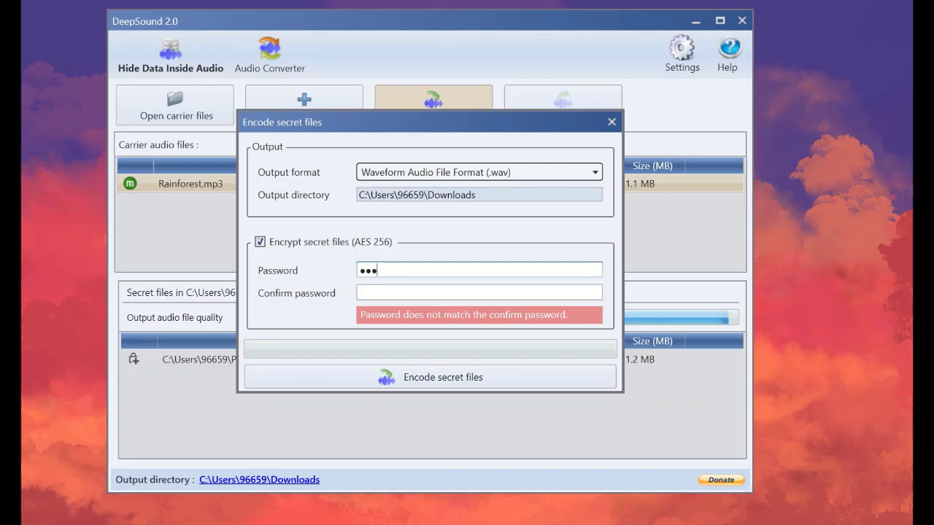
pyautogui.press('Tab')
pyautogui.write('123456')
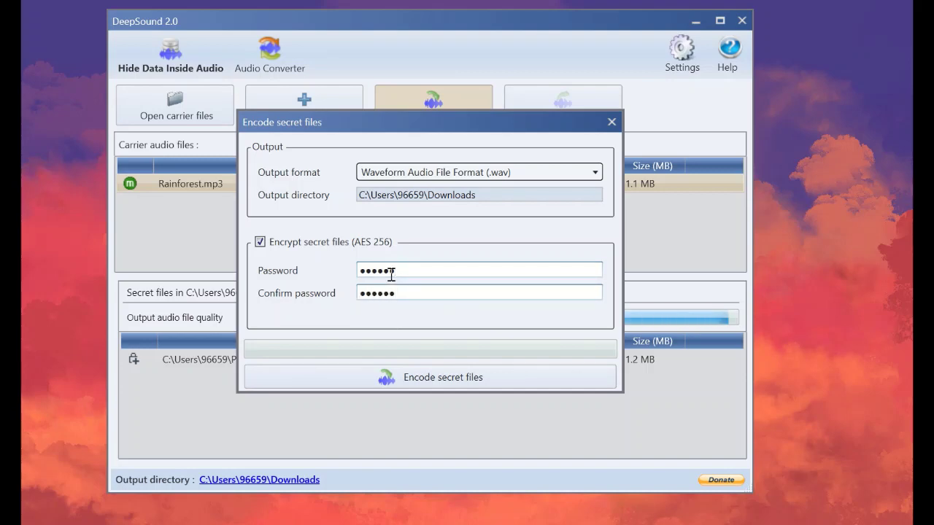
pyautogui.press('Return')
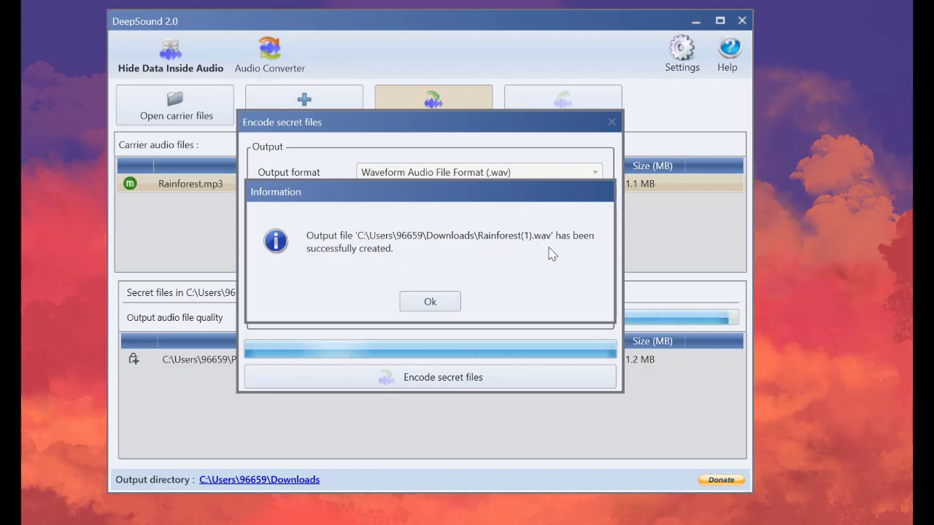
# Dismiss the success message, preview Rainforest(1).wav in Groove Music, then close it and minimize Explorer
pyautogui.click(450, 304)
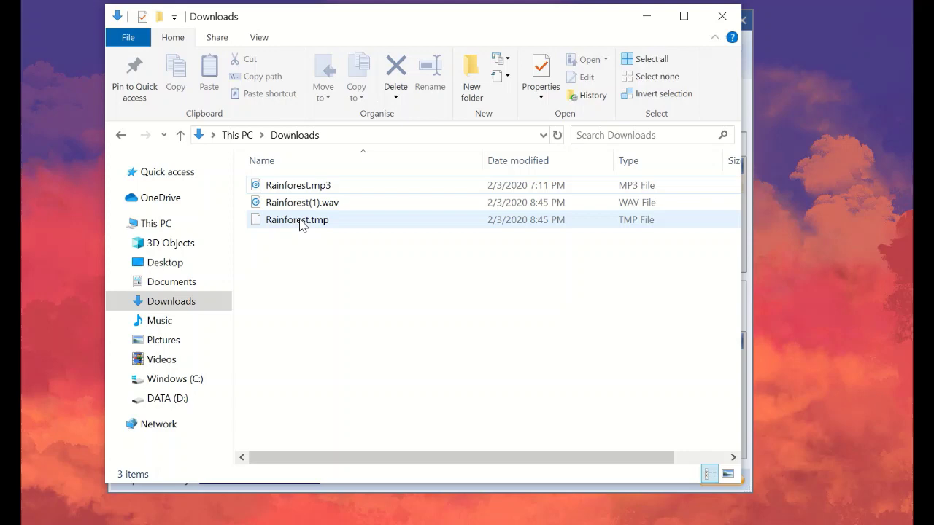
pyautogui.click(261, 203)
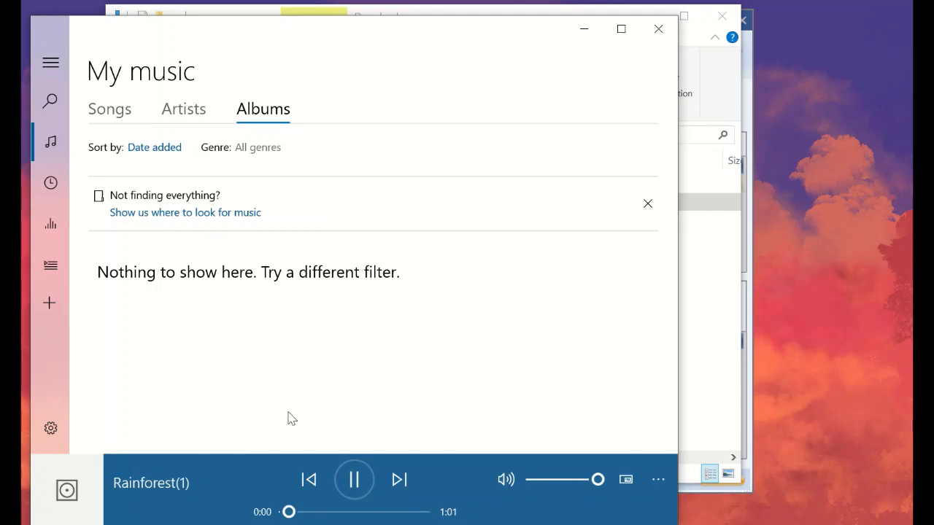
pyautogui.click(323, 513)
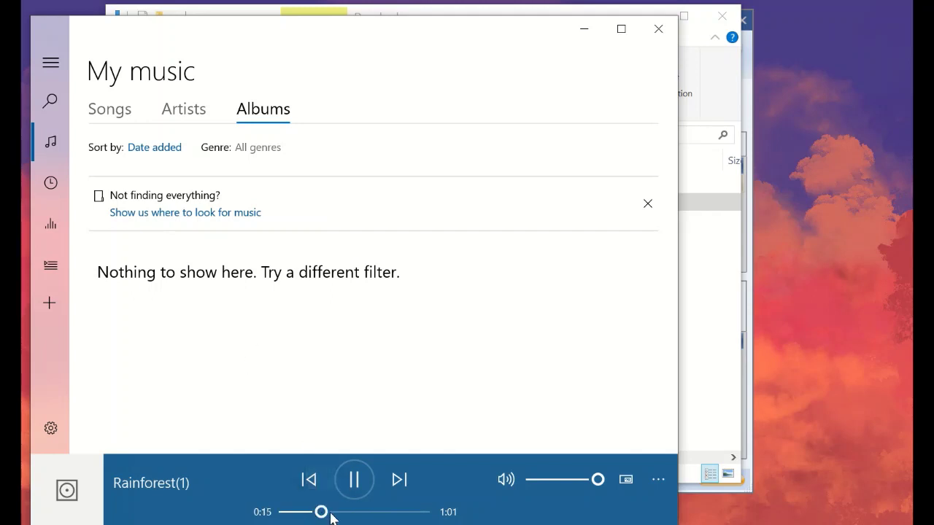
pyautogui.click(392, 513)
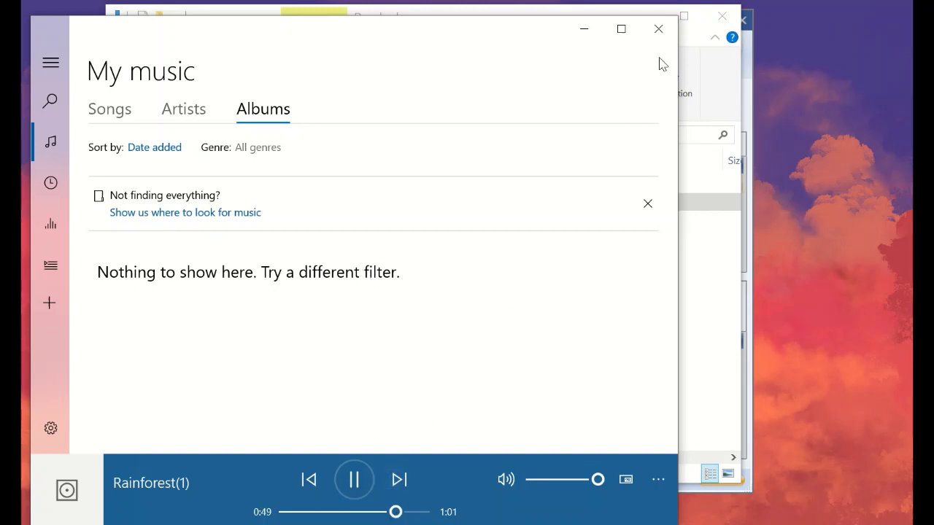
pyautogui.click(656, 29)
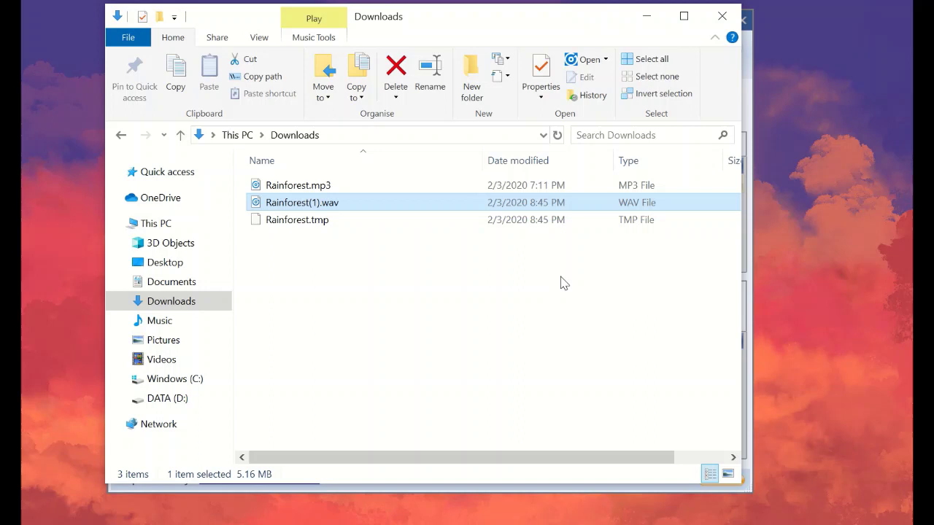
pyautogui.click(481, 274)
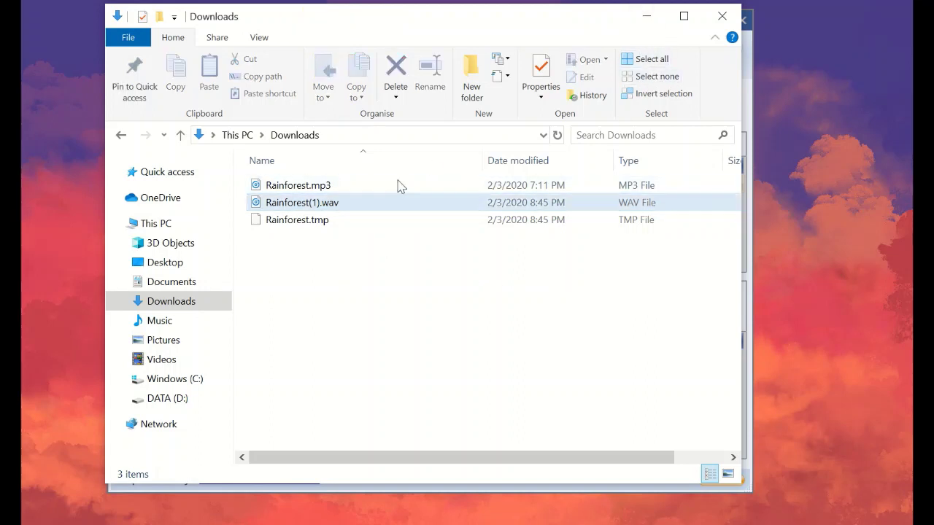
pyautogui.click(650, 21)
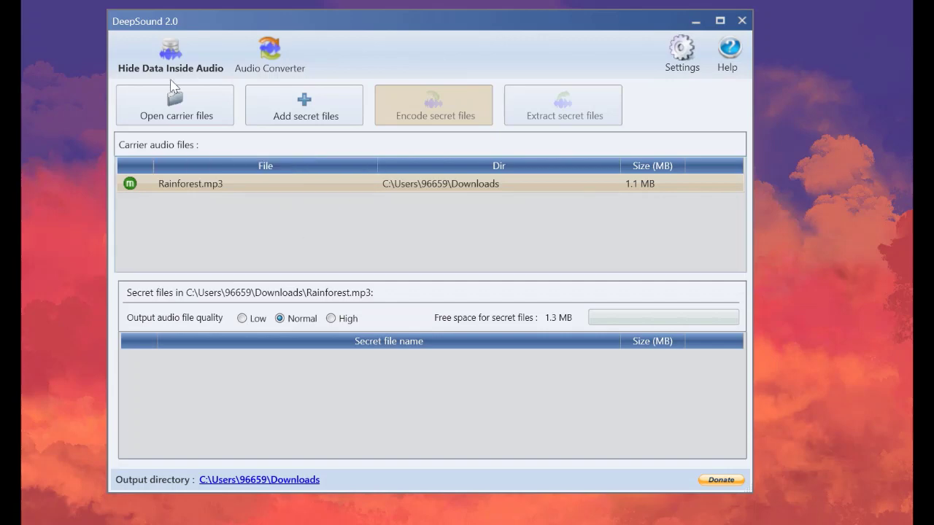
# Load Rainforest(1).wav from Downloads as the carrier and unlock it with the password
pyautogui.click(194, 115)
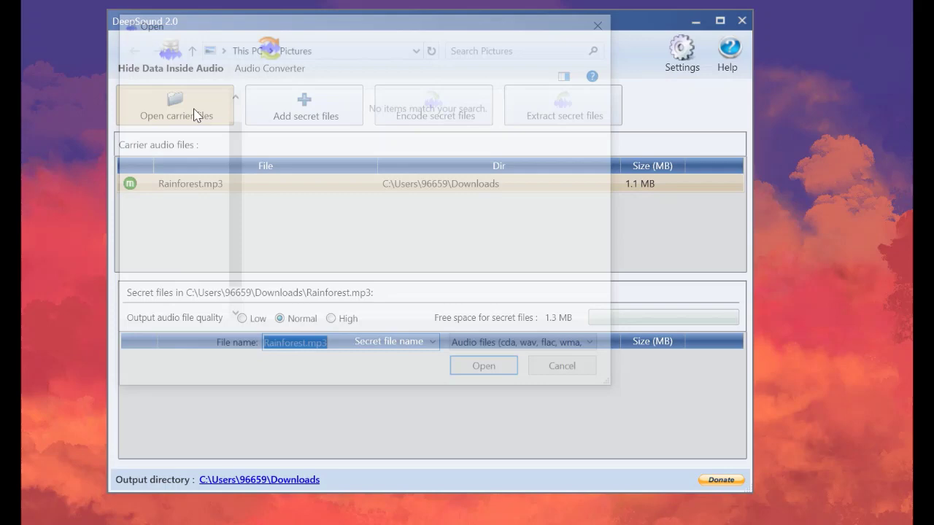
pyautogui.click(186, 208)
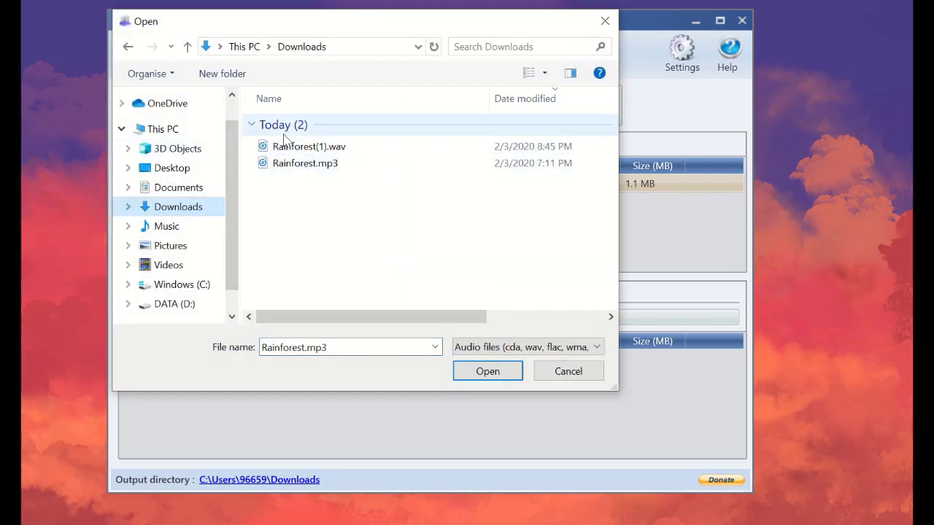
pyautogui.click(310, 147)
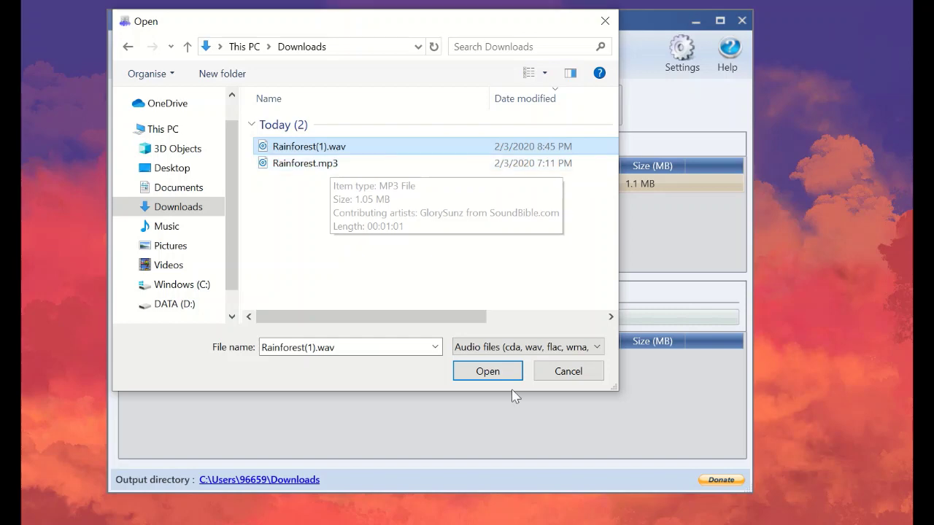
pyautogui.click(495, 374)
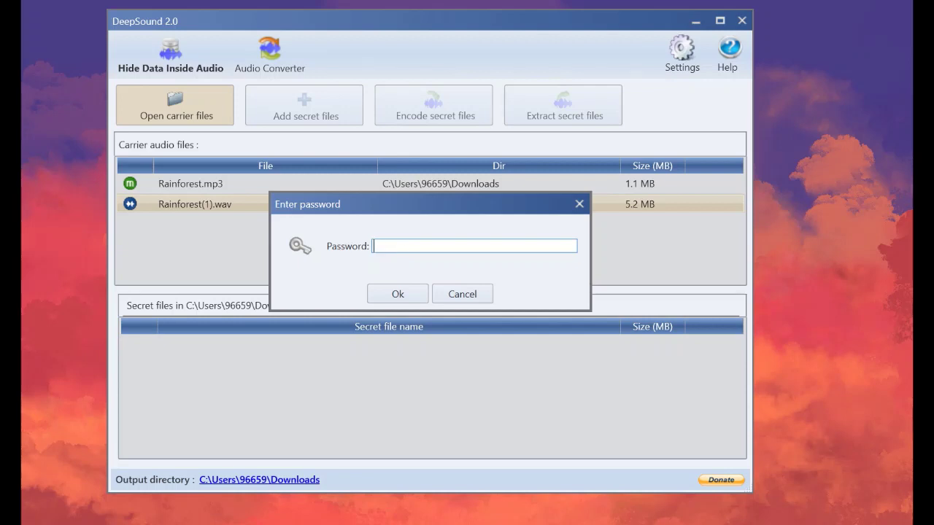
pyautogui.write('456')
pyautogui.press('Return')
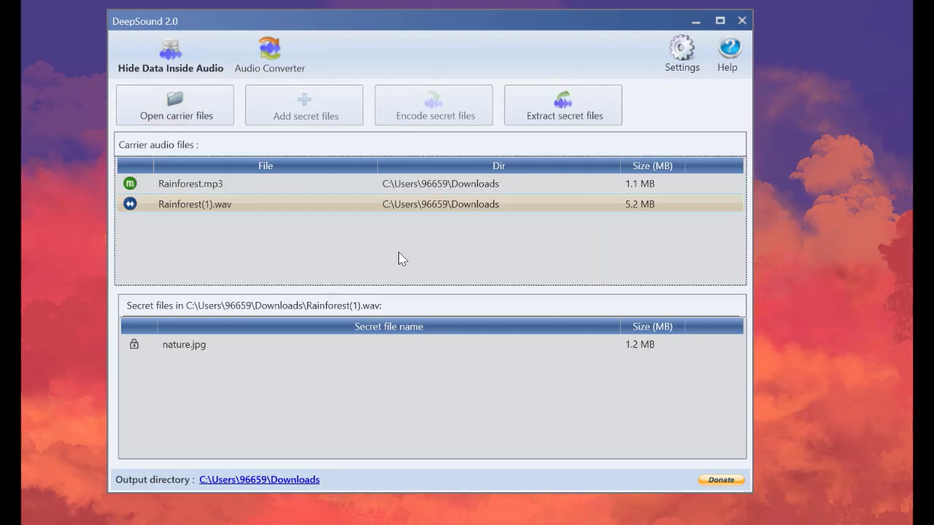
# Extract the hidden nature.jpg to Downloads and dismiss the confirmation
pyautogui.click(195, 346)
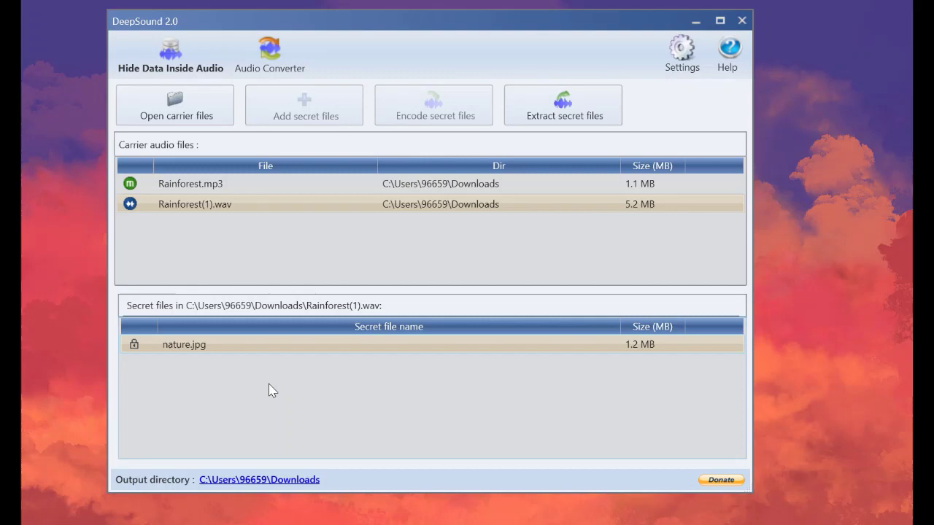
pyautogui.click(600, 129)
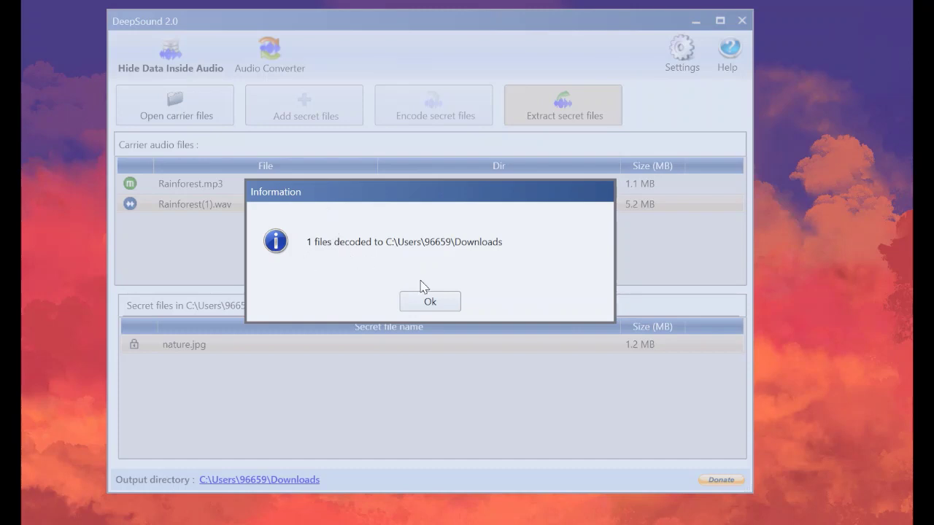
pyautogui.click(435, 304)
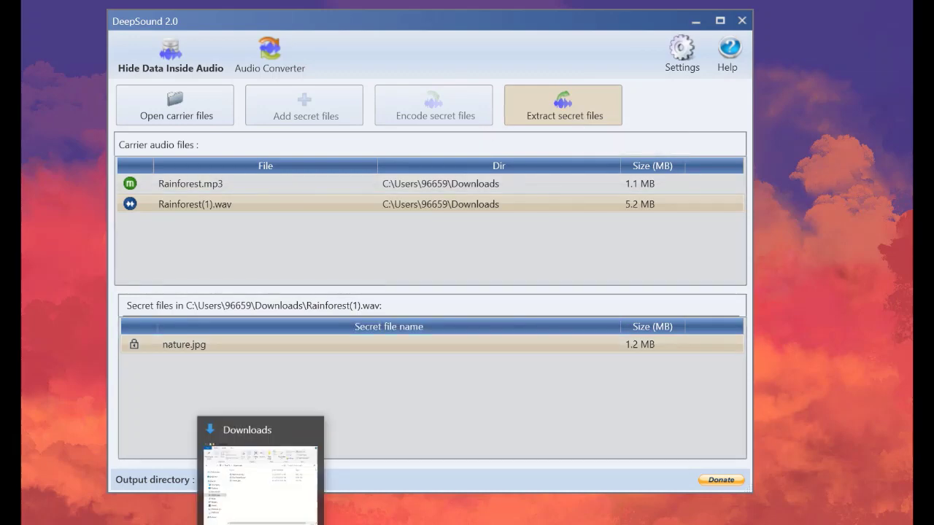
# View the extracted nature.jpg from Downloads in Photos, then close the viewer and deselect it
pyautogui.click(244, 506)
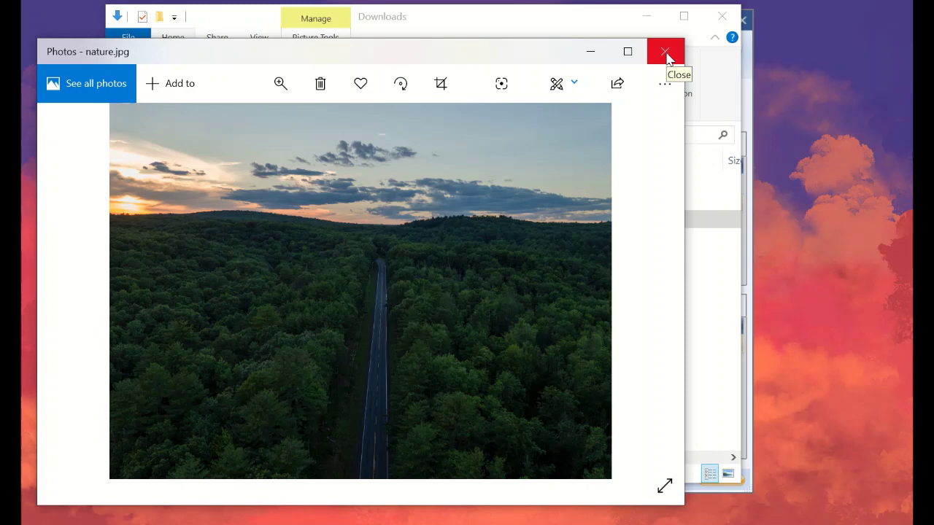
pyautogui.click(666, 52)
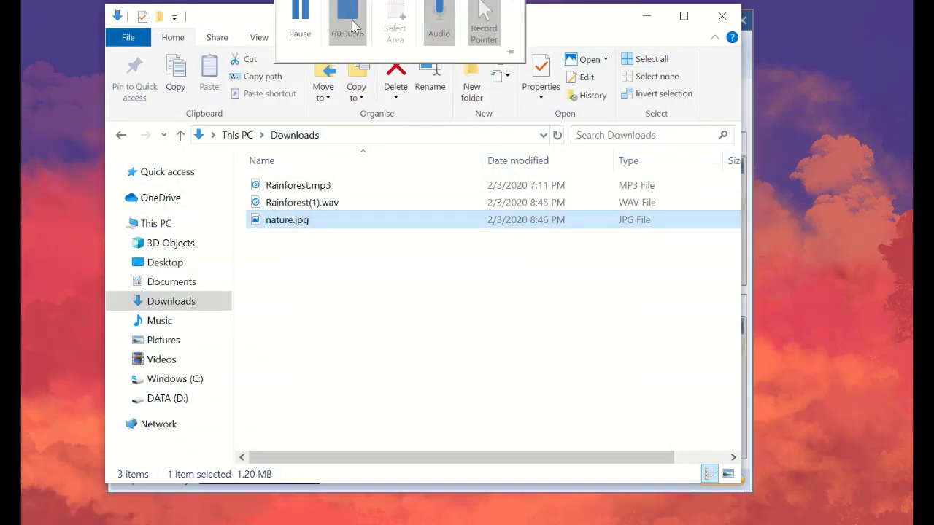
pyautogui.click(647, 238)
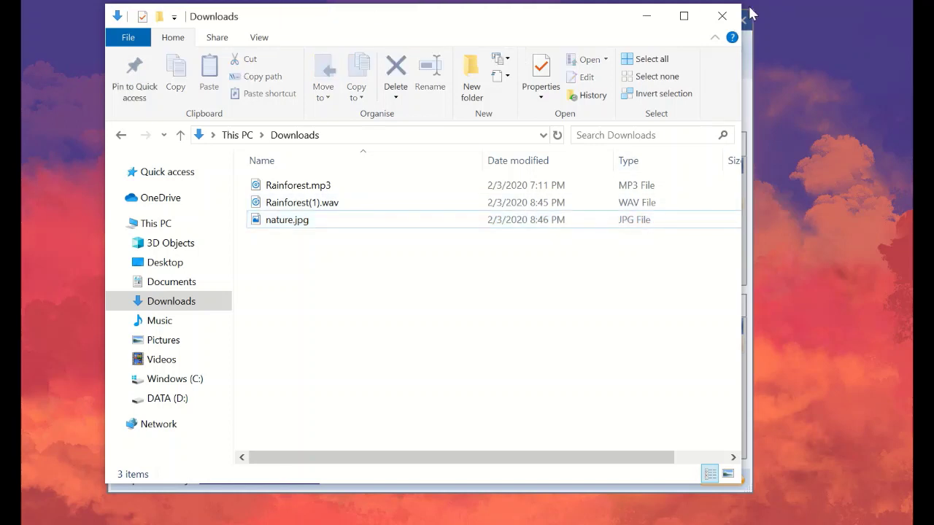
# Close the File Explorer Downloads window to return to DeepSound
pyautogui.click(728, 20)
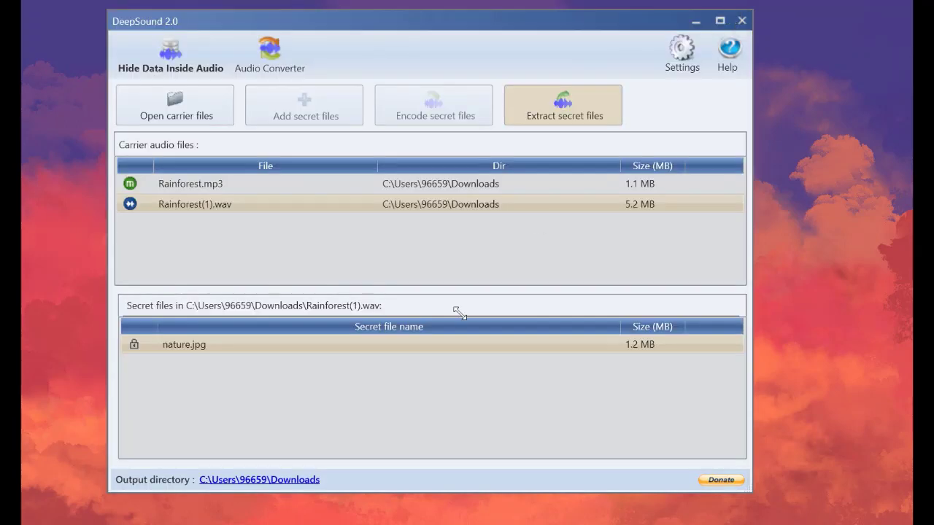